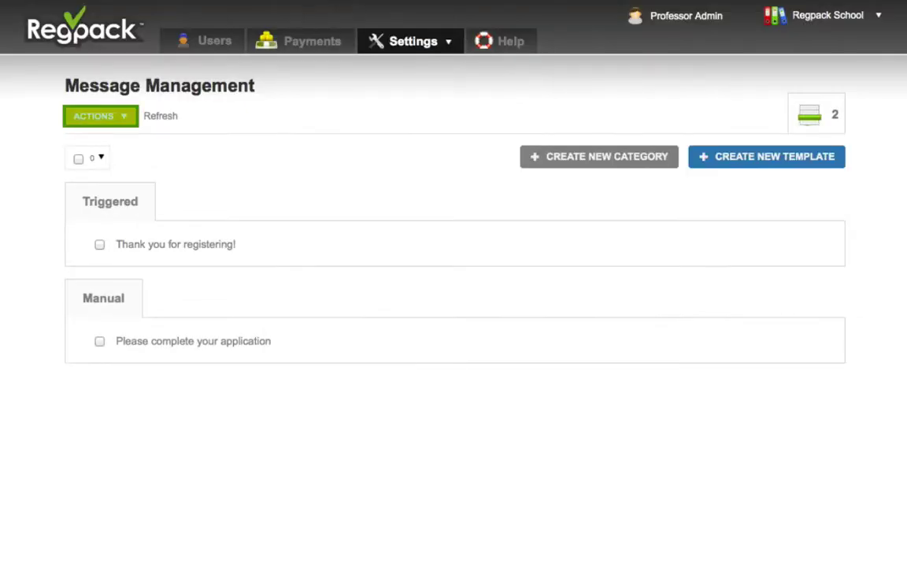
- Try to reorder the message template categories by moving one category up
{"action": "left_click", "coordinate": [101, 116]}
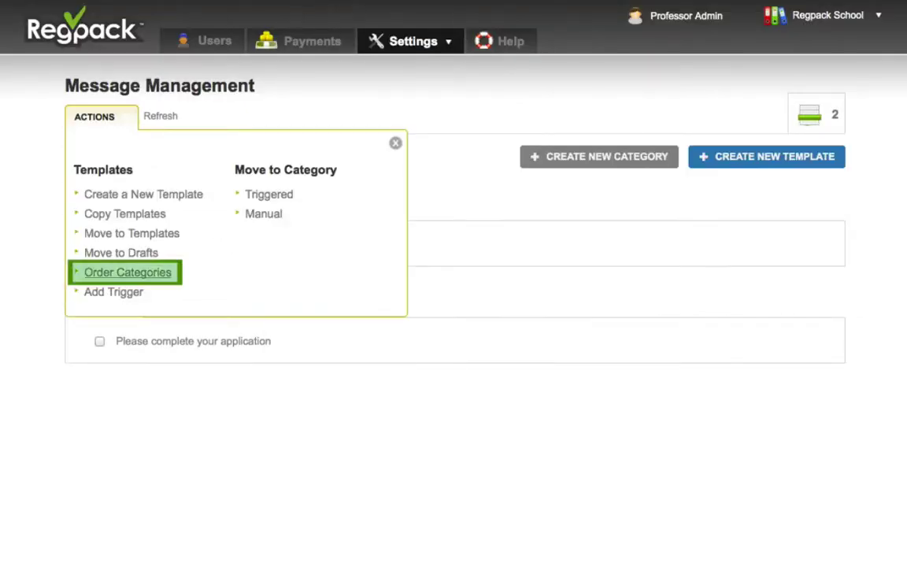
{"action": "left_click", "coordinate": [127, 273]}
{"action": "left_click_drag", "start_coordinate": [266, 309], "coordinate": [266, 271]}
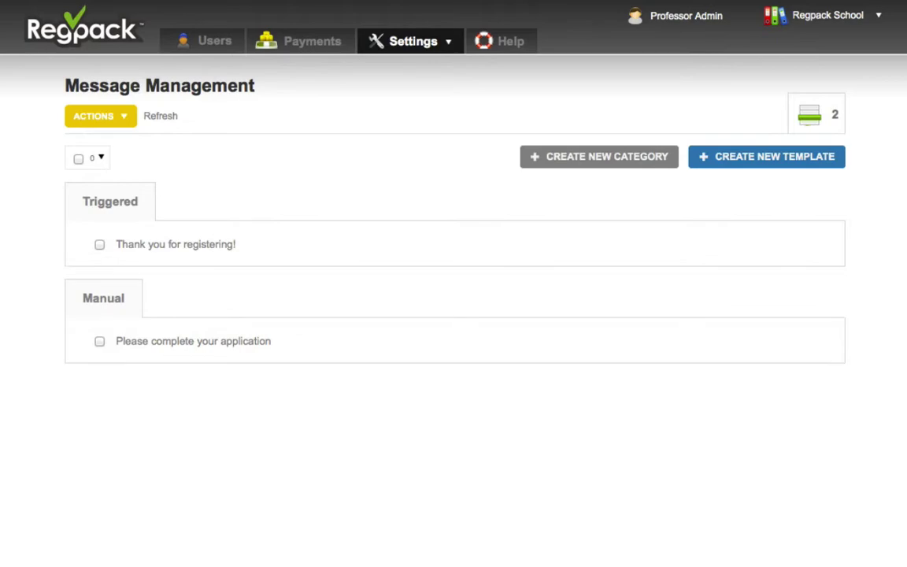
- Open the form for creating a new template and close it without creating one
{"action": "left_click", "coordinate": [767, 156]}
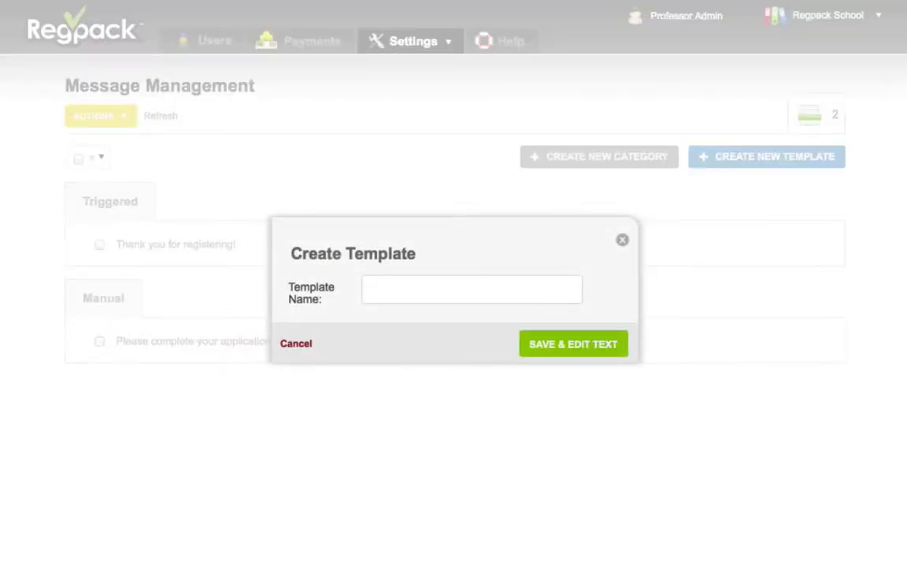
{"action": "key", "text": "Escape"}
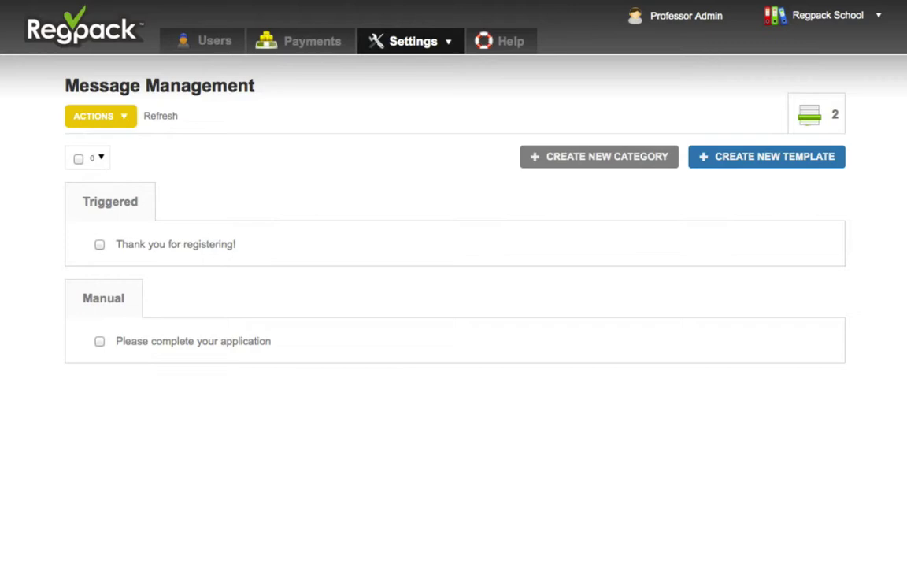
- Rename the "Thank you for registering!" template in the Triggered category to "Welcome Email"
{"action": "mouse_move", "coordinate": [454, 245]}
{"action": "left_click", "coordinate": [251, 244]}
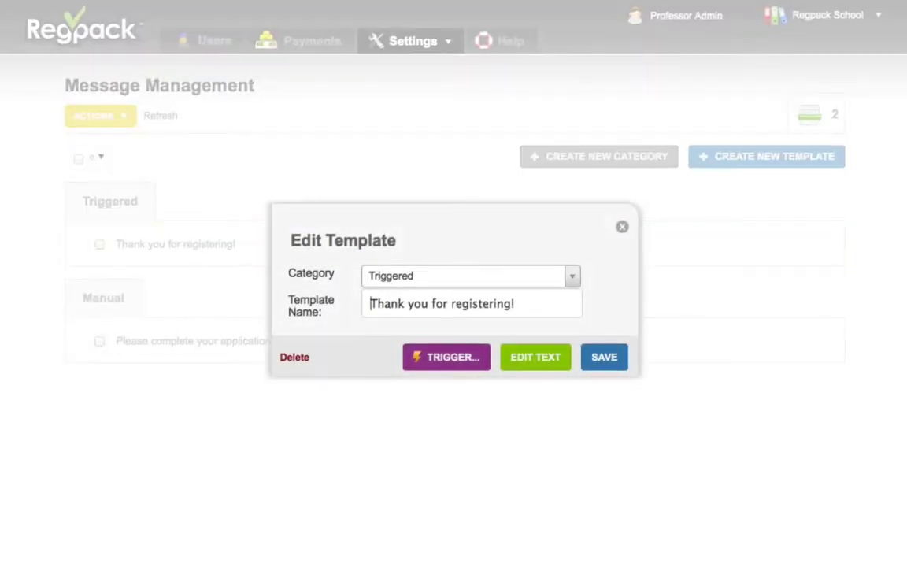
{"action": "left_click_drag", "start_coordinate": [516, 304], "coordinate": [369, 304]}
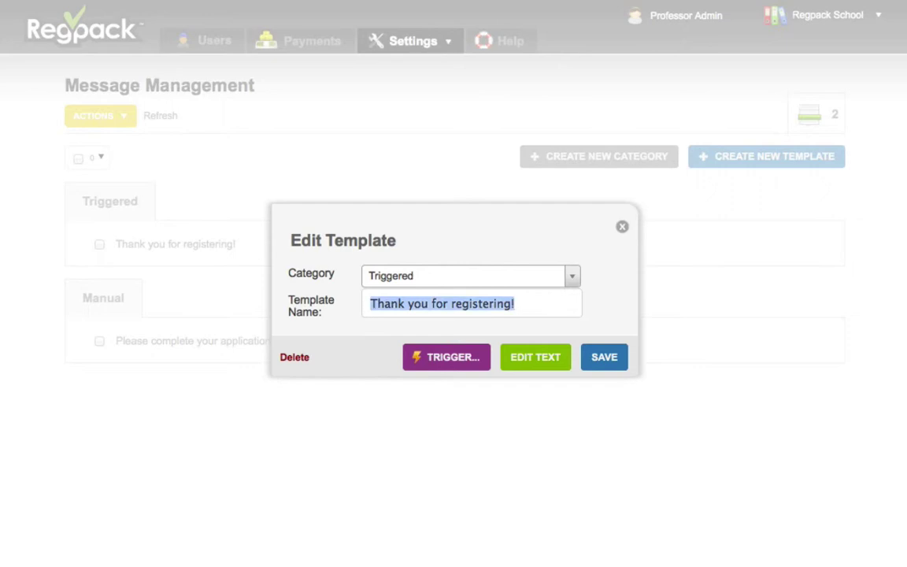
{"action": "type", "text": "Welcome"}
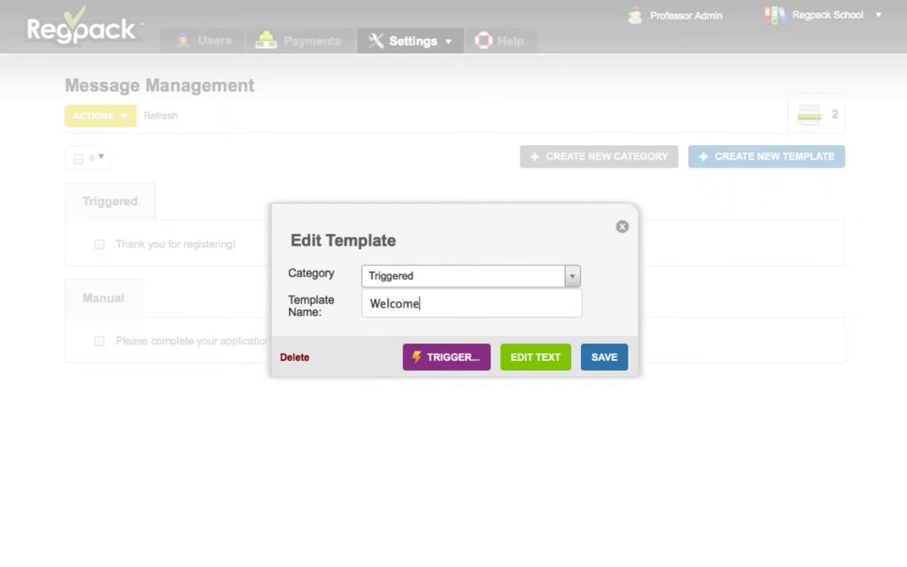
{"action": "type", "text": " Email"}
{"action": "key", "text": "Return"}
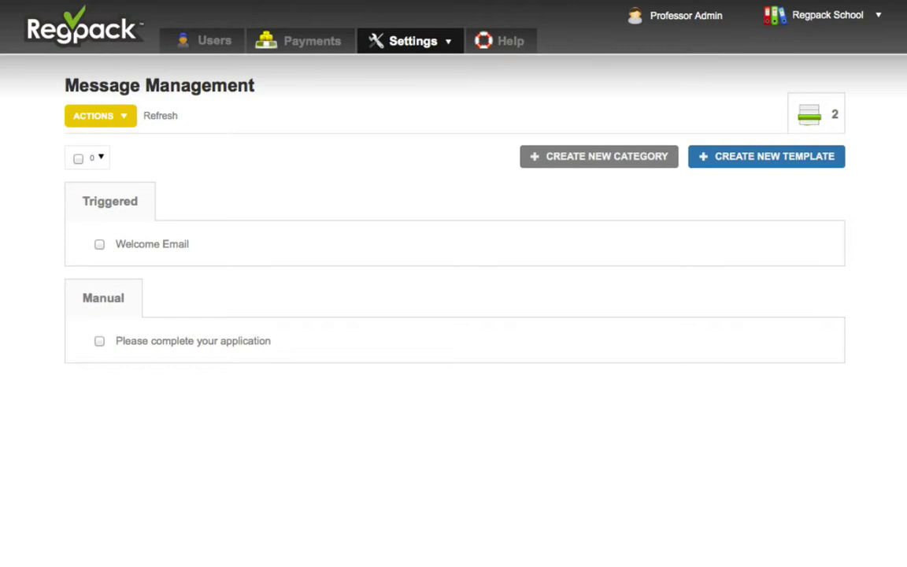
- Open the Welcome Email's text for editing and examine its HTML source, returning to the formatted view
{"action": "left_click", "coordinate": [259, 243]}
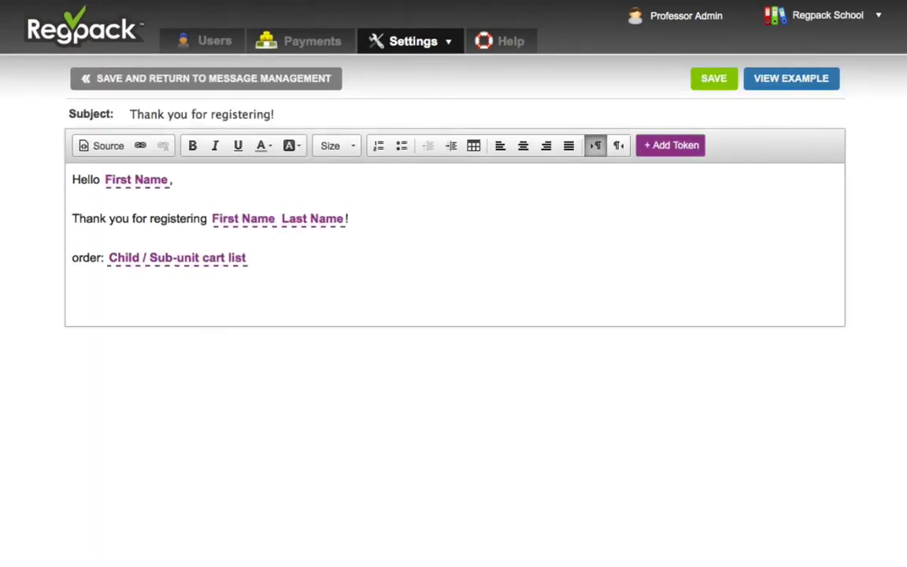
{"action": "mouse_move", "coordinate": [276, 115]}
{"action": "left_mouse_down"}
{"action": "mouse_move", "coordinate": [128, 115]}
{"action": "mouse_move", "coordinate": [275, 115]}
{"action": "left_mouse_up"}
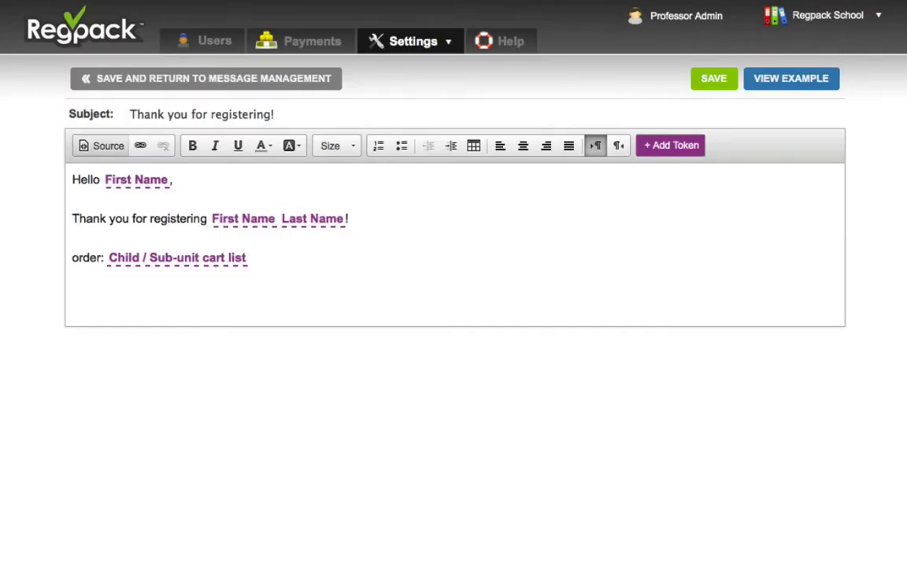
{"action": "left_click", "coordinate": [101, 146]}
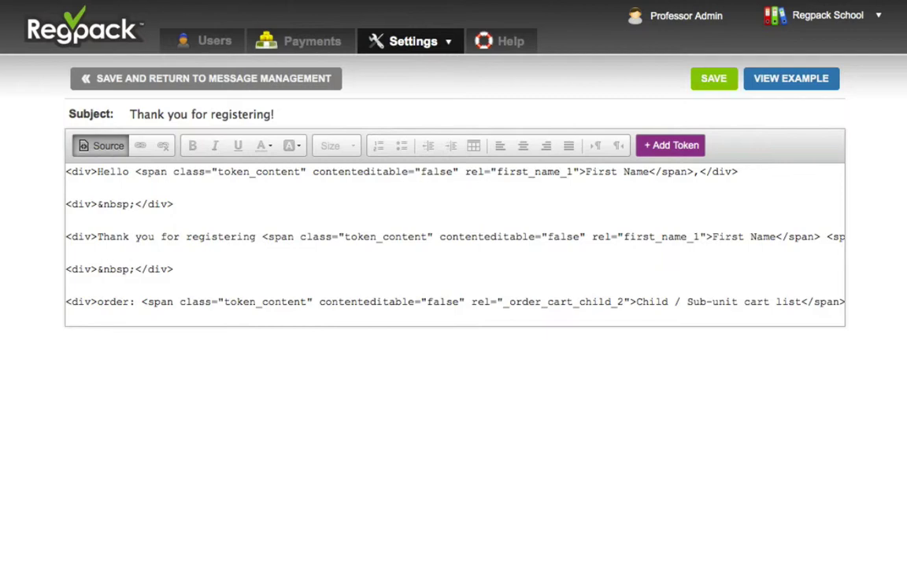
{"action": "left_click", "coordinate": [103, 146]}
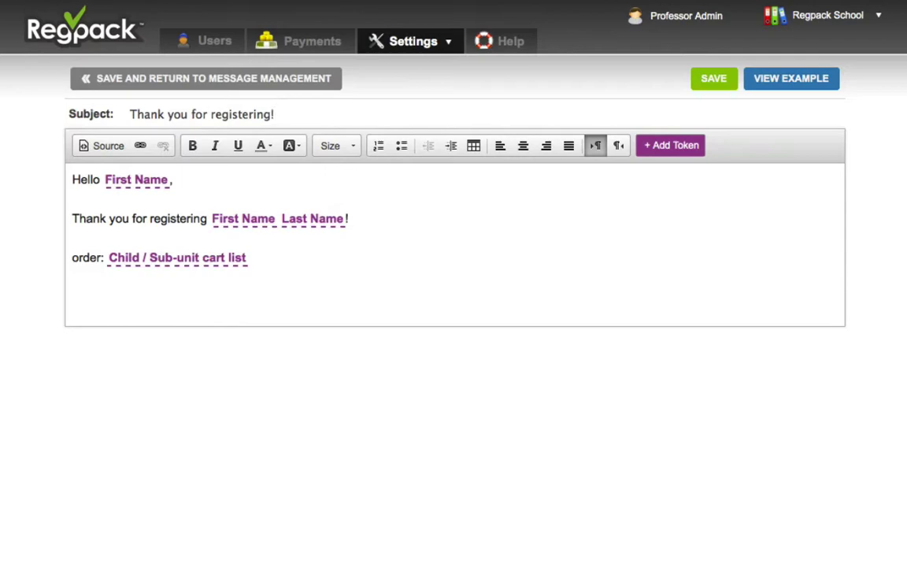
- Browse the application, payment, order and form tokens available for the message, and preview an example of the email
{"action": "left_click", "coordinate": [671, 145]}
{"action": "left_click", "coordinate": [238, 154]}
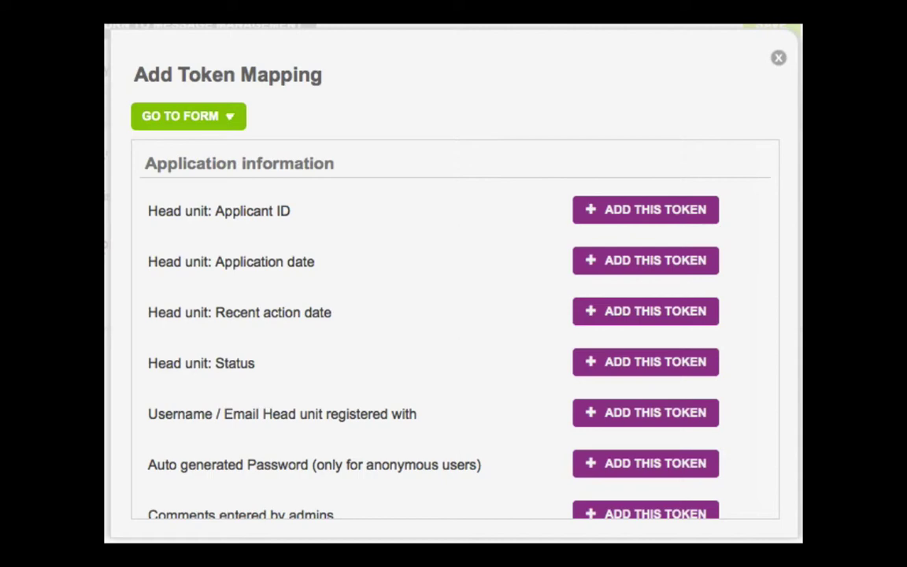
{"action": "scroll", "coordinate": [455, 330], "scroll_direction": "down", "scroll_amount": 10}
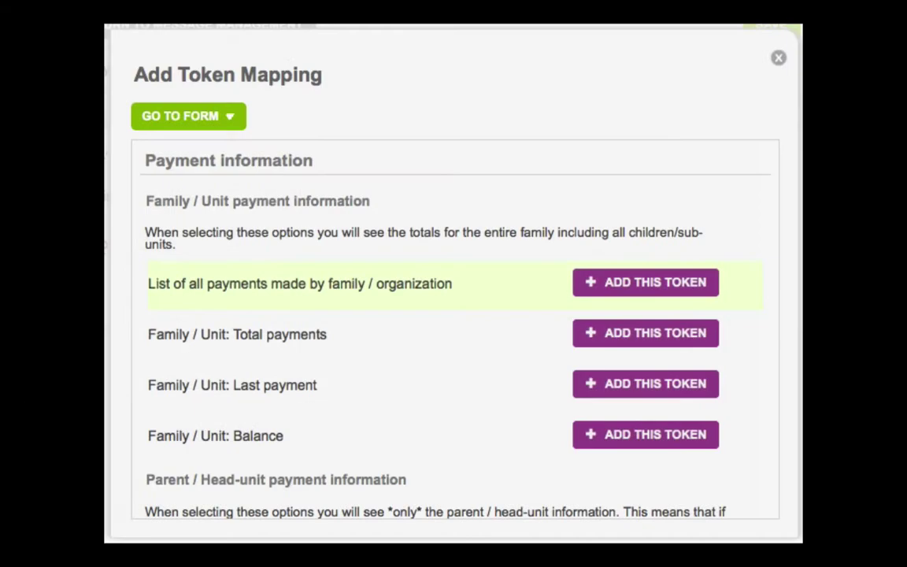
{"action": "scroll", "coordinate": [455, 331], "scroll_direction": "down", "scroll_amount": 10}
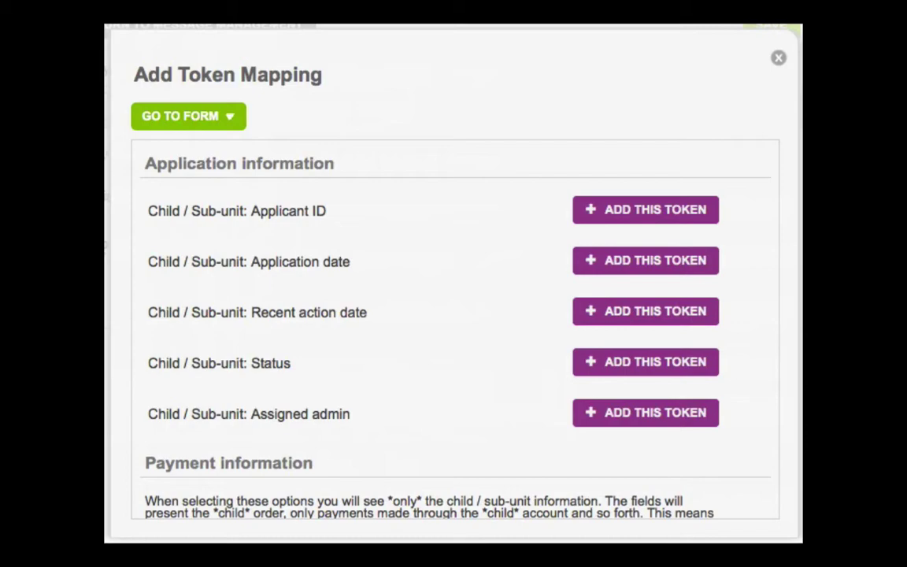
{"action": "scroll", "coordinate": [455, 329], "scroll_direction": "down", "scroll_amount": 10}
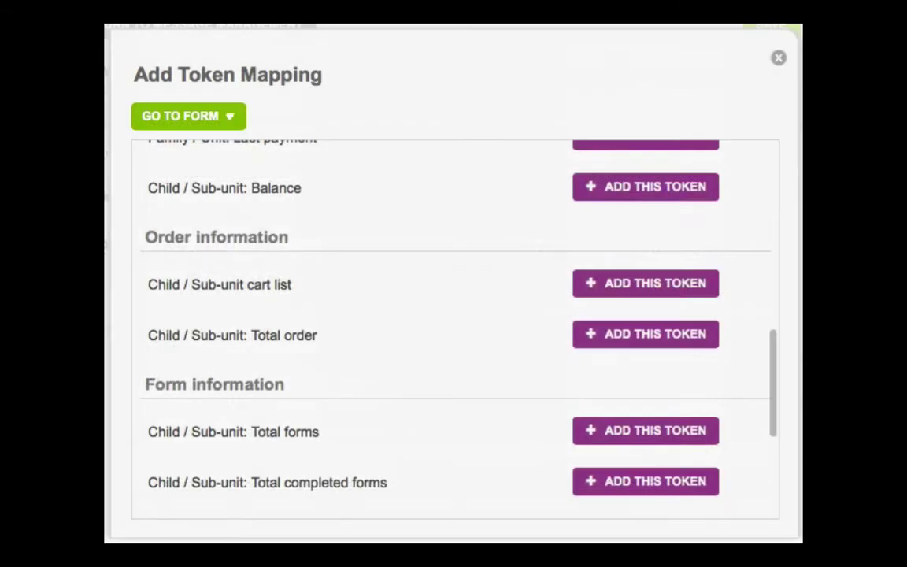
{"action": "scroll", "coordinate": [455, 330], "scroll_direction": "down", "scroll_amount": 3}
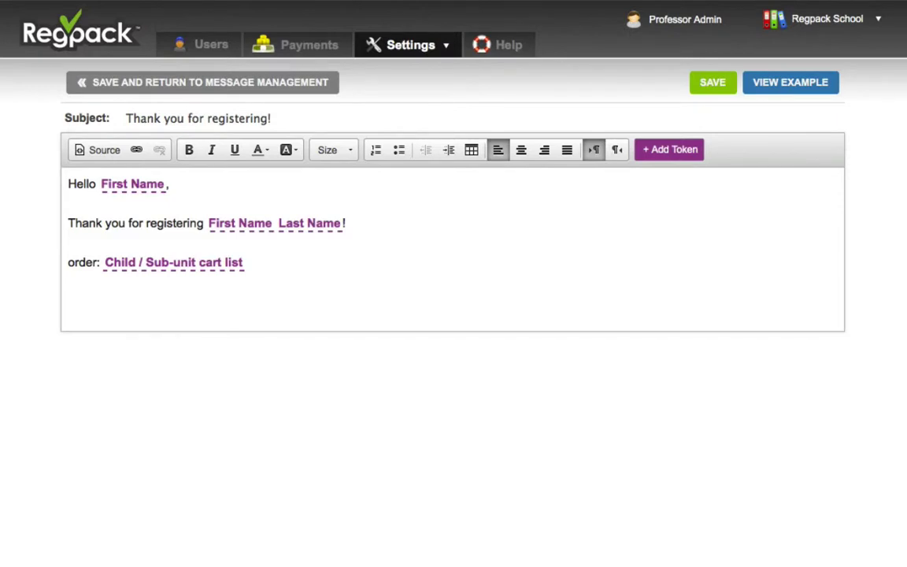
{"action": "left_click", "coordinate": [791, 83]}
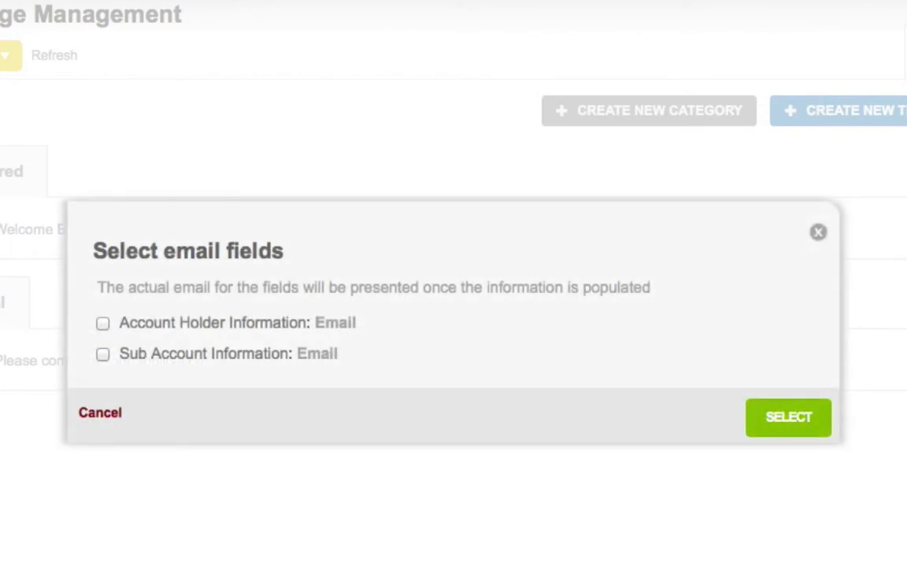
- Set the Account Holder Information email as the triggered email's recipient, keep Send Only Once enabled, and continue to the event settings
{"action": "left_click", "coordinate": [102, 323]}
{"action": "left_click", "coordinate": [789, 417]}
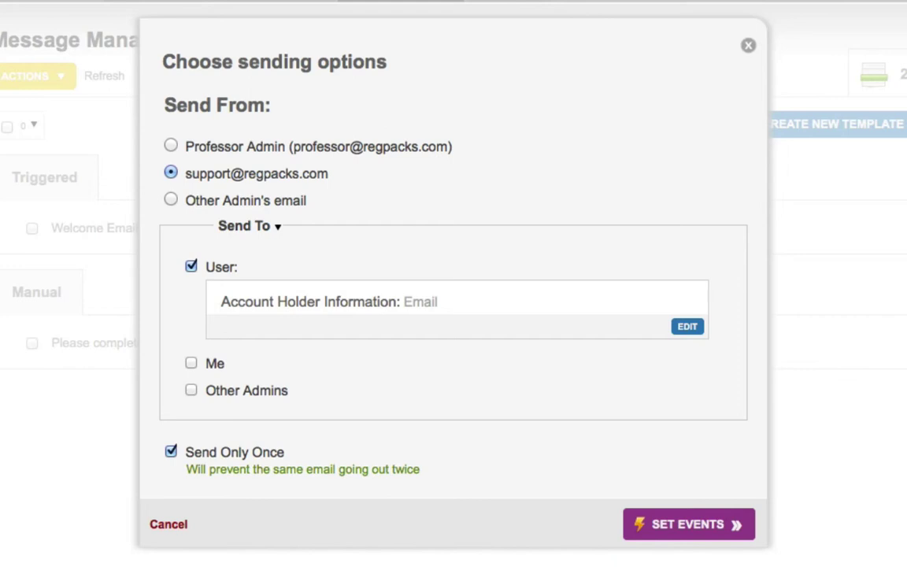
{"action": "left_click", "coordinate": [171, 451]}
{"action": "left_click", "coordinate": [170, 451]}
{"action": "left_click", "coordinate": [689, 524]}
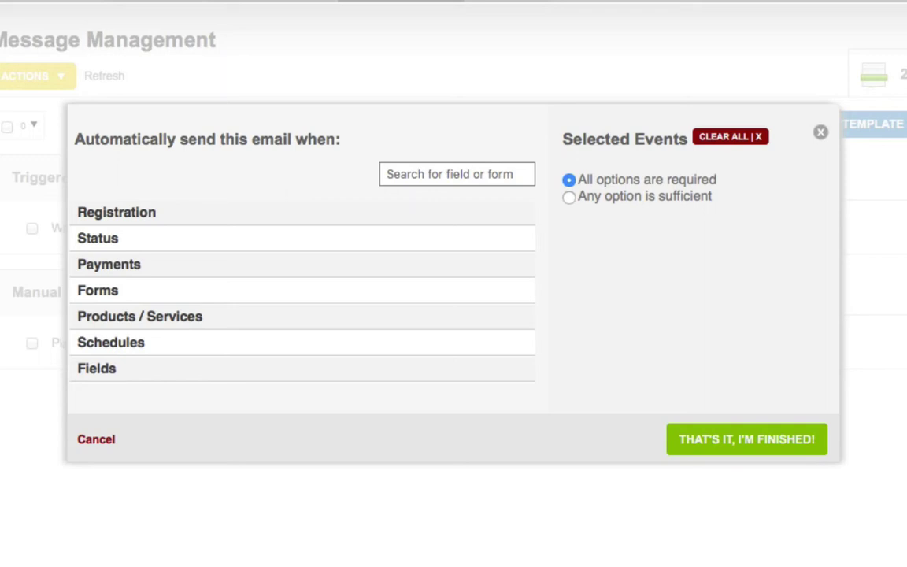
- Trigger the Welcome Email when Sub Account Information, Confirm that Order, Schedule an Event and Sign an Agreement are completed, and review its conditions
{"action": "left_click", "coordinate": [97, 290]}
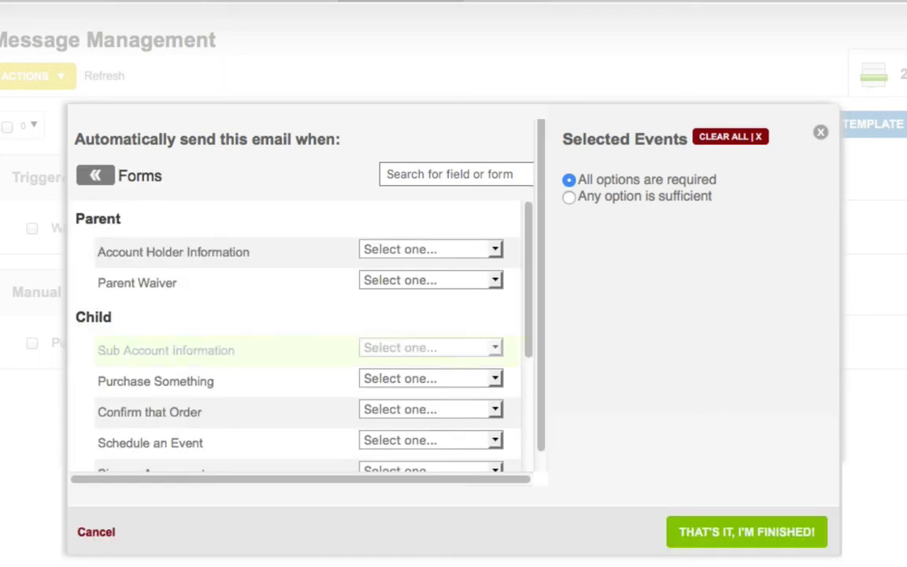
{"action": "left_click", "coordinate": [430, 348]}
{"action": "left_click", "coordinate": [395, 443]}
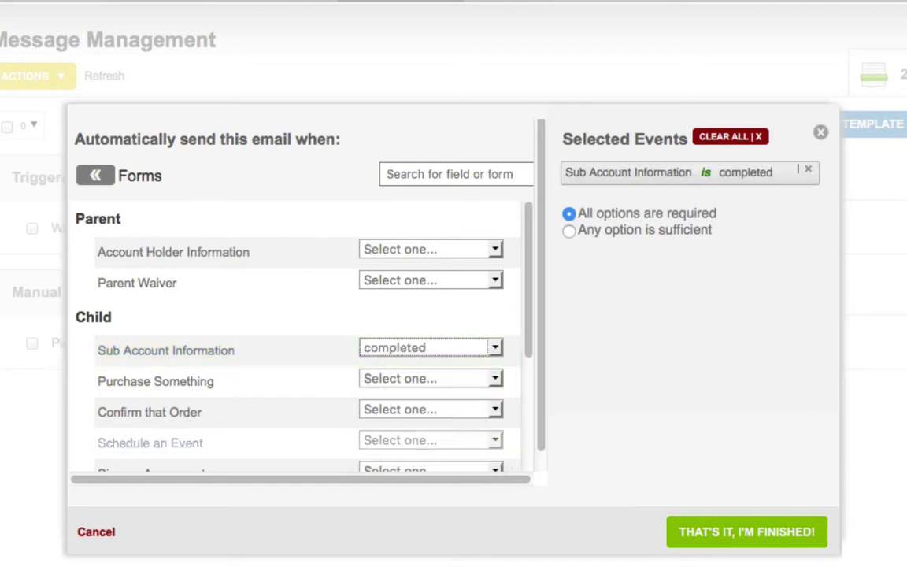
{"action": "scroll", "coordinate": [300, 331], "scroll_direction": "down", "scroll_amount": 3}
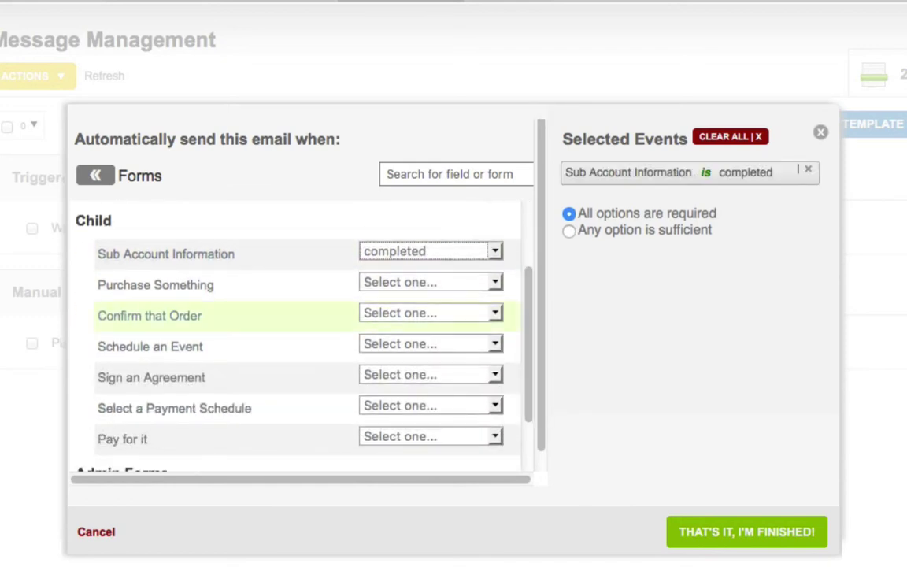
{"action": "left_click", "coordinate": [431, 313]}
{"action": "left_click", "coordinate": [404, 407]}
{"action": "left_click", "coordinate": [431, 344]}
{"action": "left_click", "coordinate": [395, 437]}
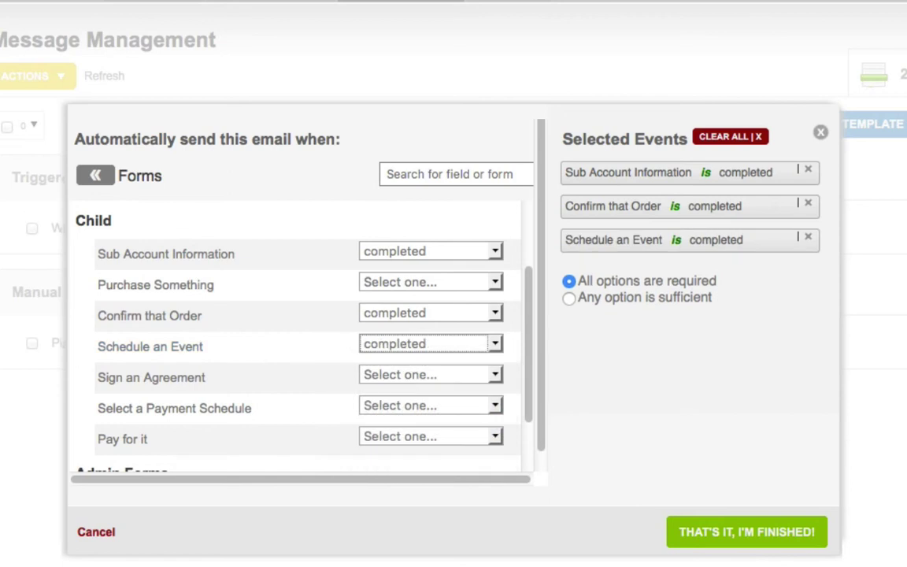
{"action": "left_click", "coordinate": [431, 375]}
{"action": "left_click", "coordinate": [395, 468]}
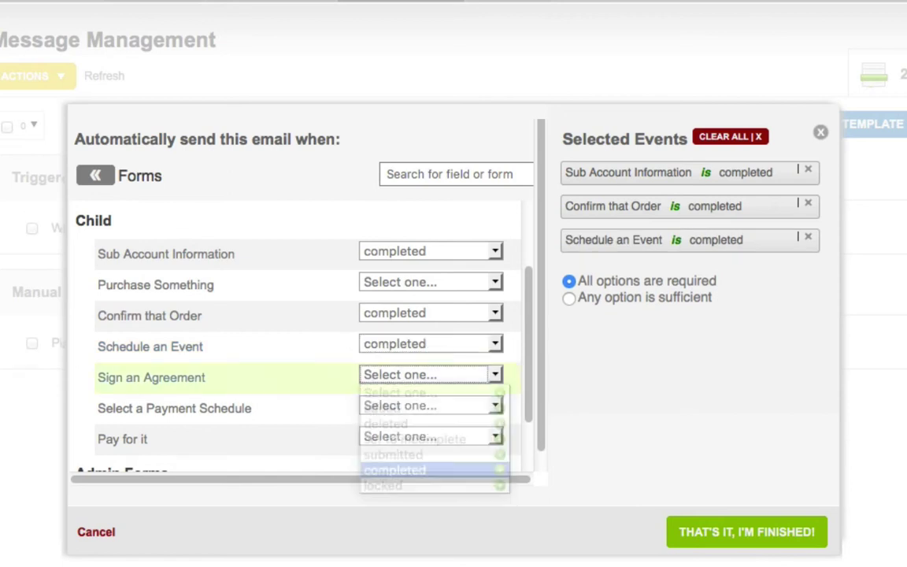
{"action": "left_click", "coordinate": [747, 532]}
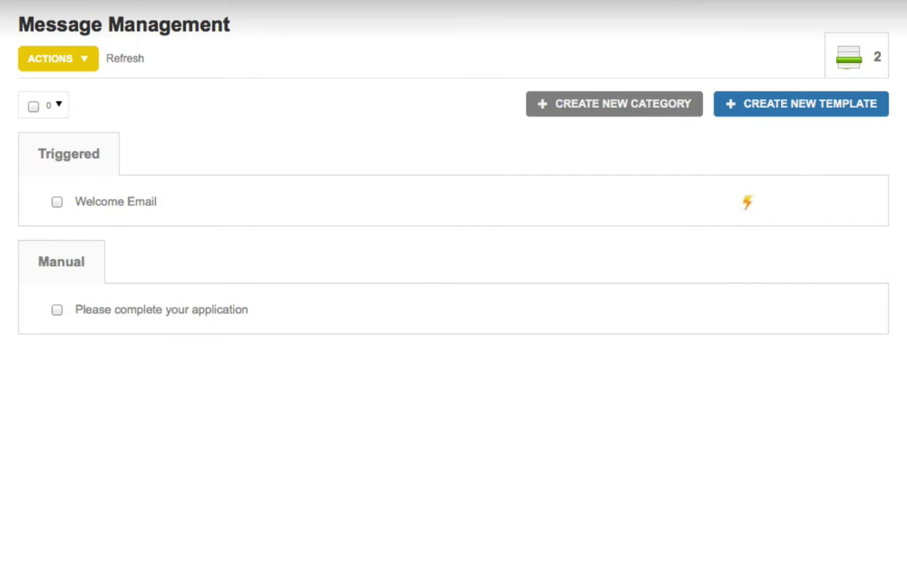
{"action": "left_click", "coordinate": [747, 202]}
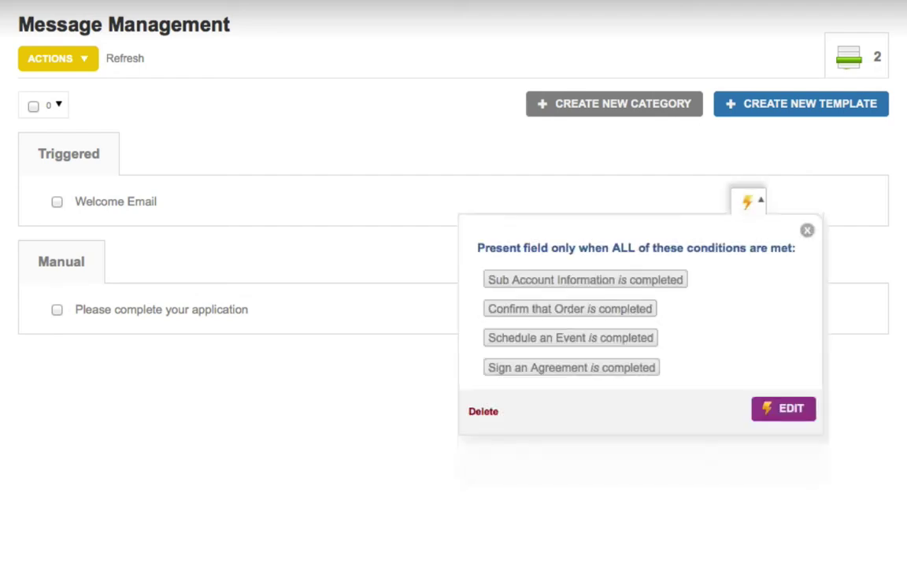